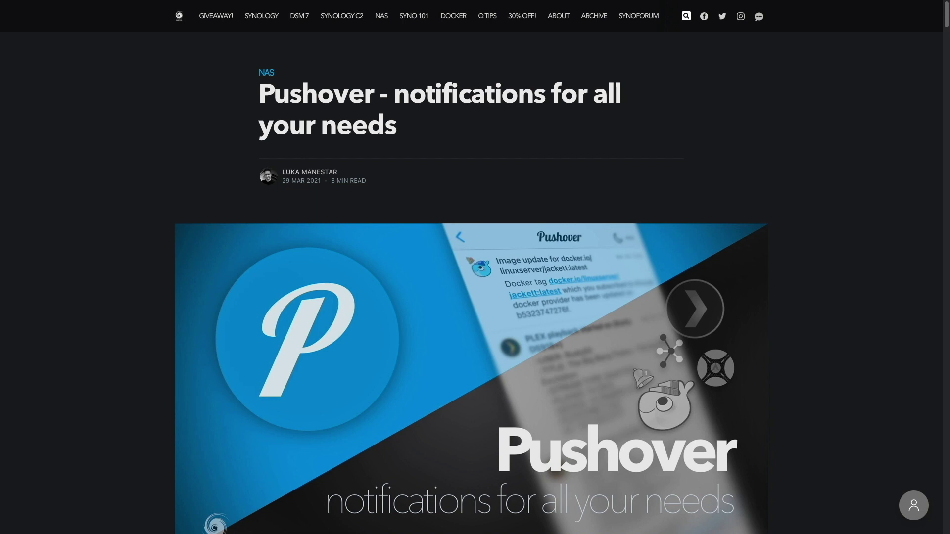
Scroll the Pushover article past the header image to the UPDATE notes and introduction.
{"action": "scroll", "coordinate": [471, 292], "scroll_direction": "down", "scroll_amount": 2}
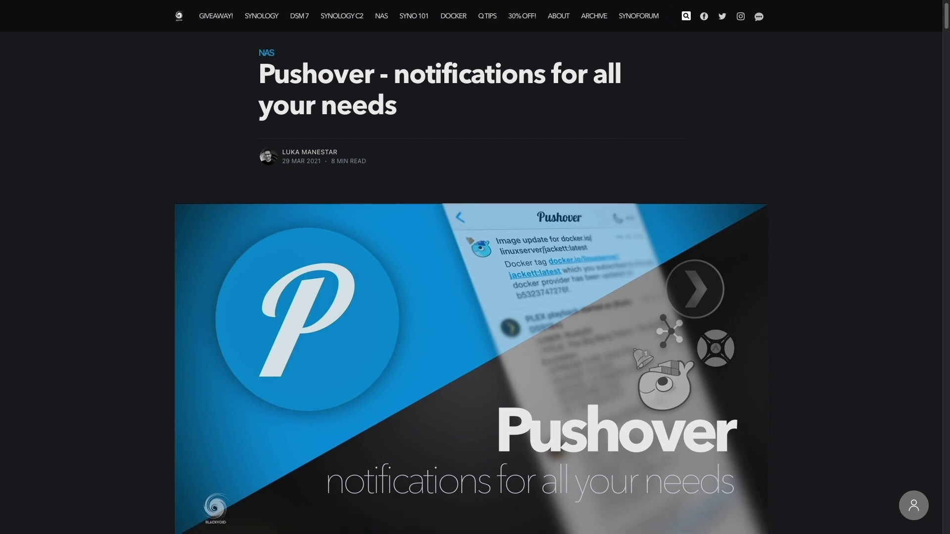
{"action": "scroll", "coordinate": [471, 292], "scroll_direction": "down", "scroll_amount": 2}
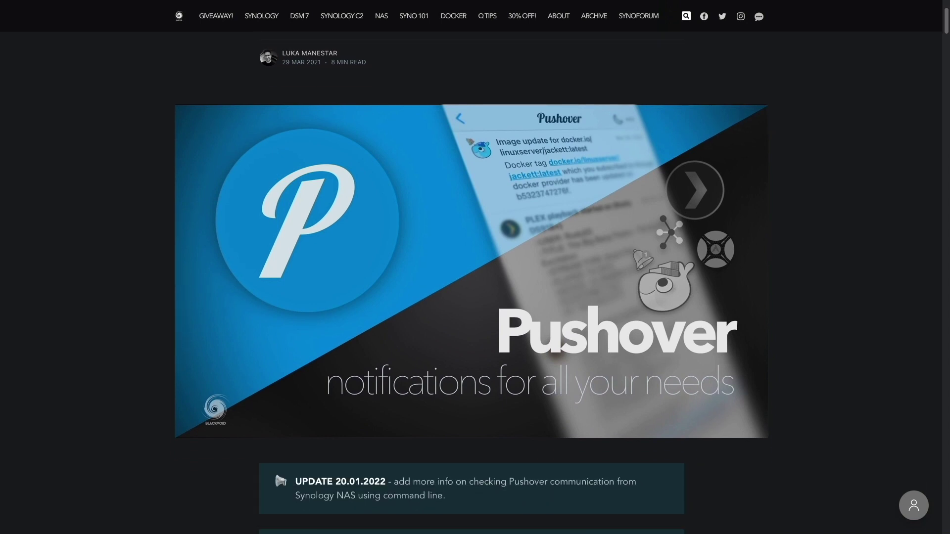
{"action": "scroll", "coordinate": [471, 292], "scroll_direction": "down", "scroll_amount": 2}
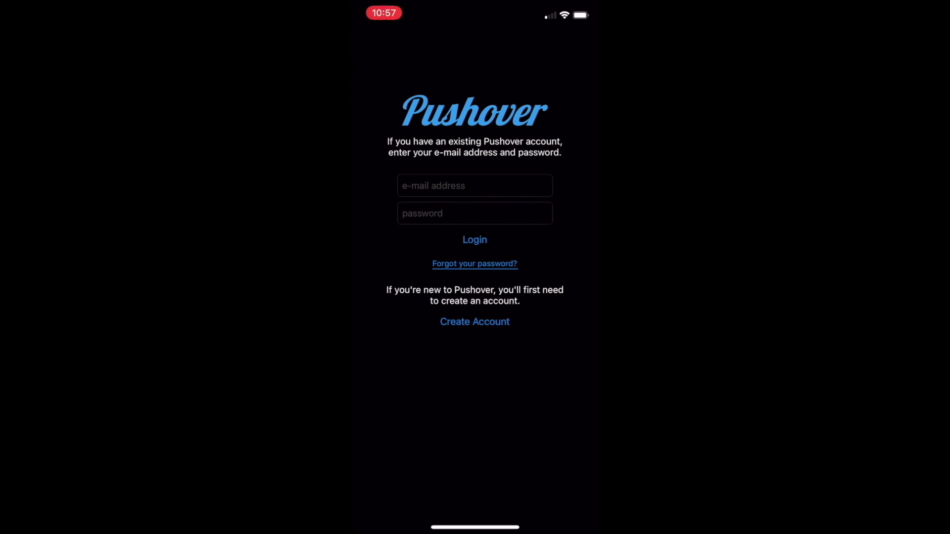
Start a new Pushover account and enter the sign-up e-mail address.
{"action": "left_click", "coordinate": [475, 322]}
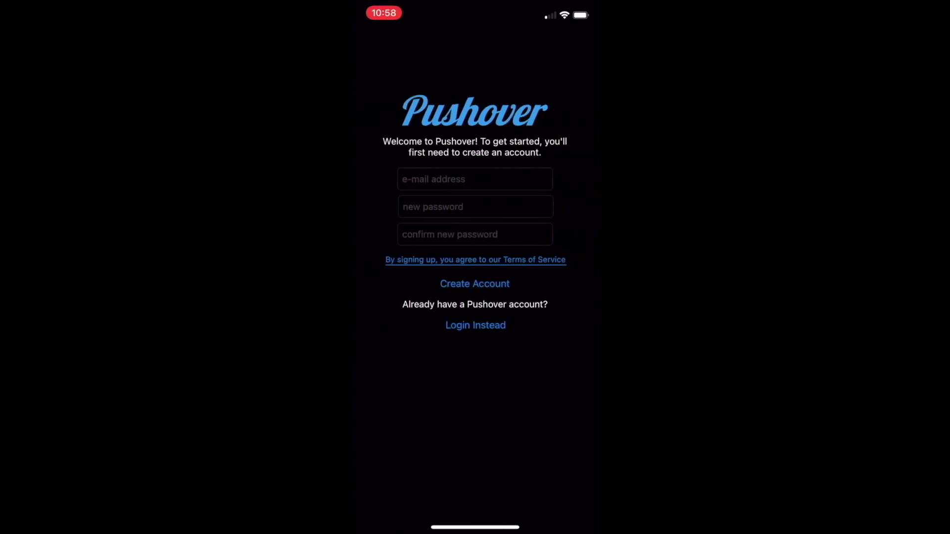
{"action": "left_click", "coordinate": [474, 179]}
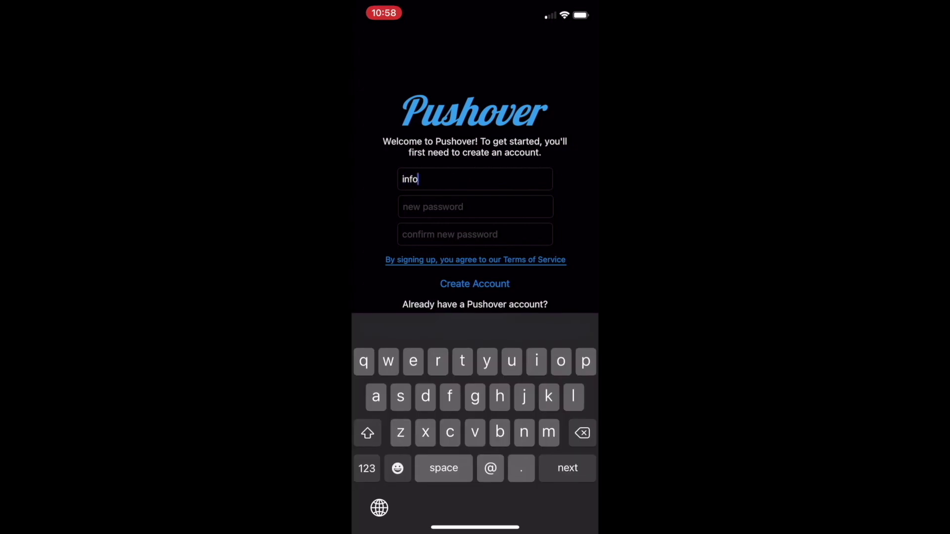
{"action": "key", "text": "Return"}
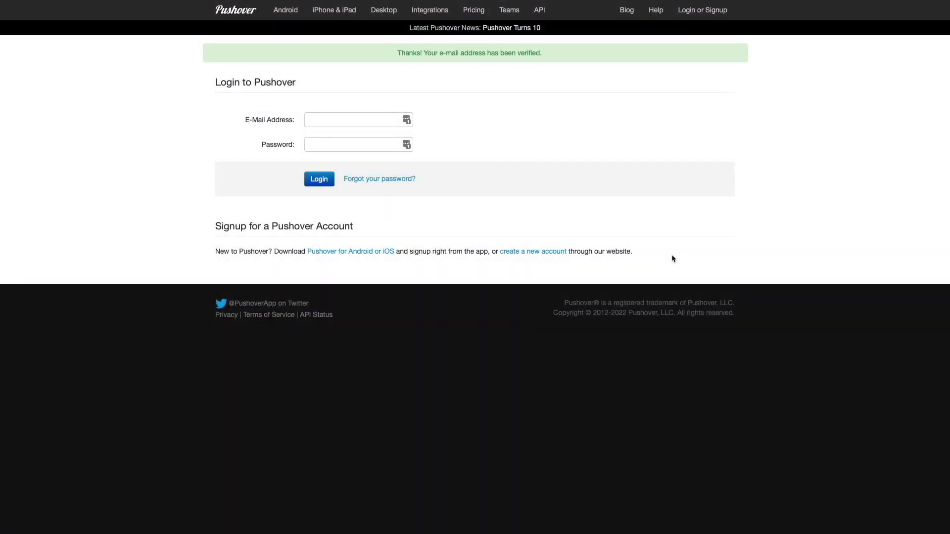
Sign in to pushover.net with the account e-mail address and password.
{"action": "left_click", "coordinate": [389, 124]}
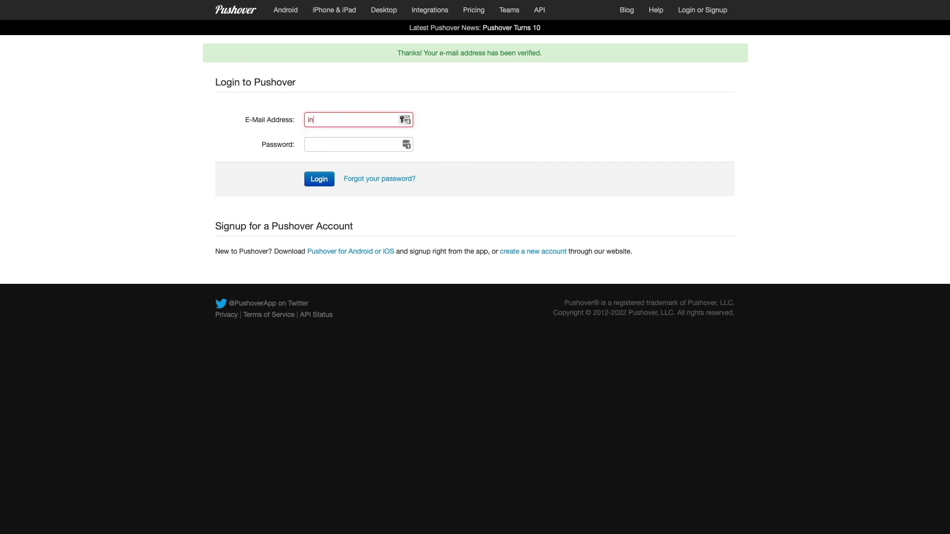
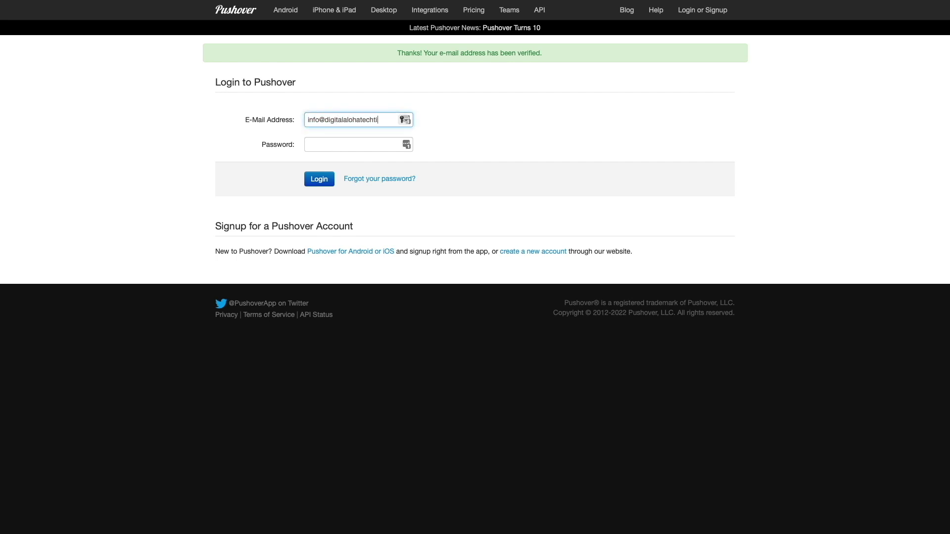
{"action": "key", "text": "Tab"}
{"action": "type", "text": "**********"}
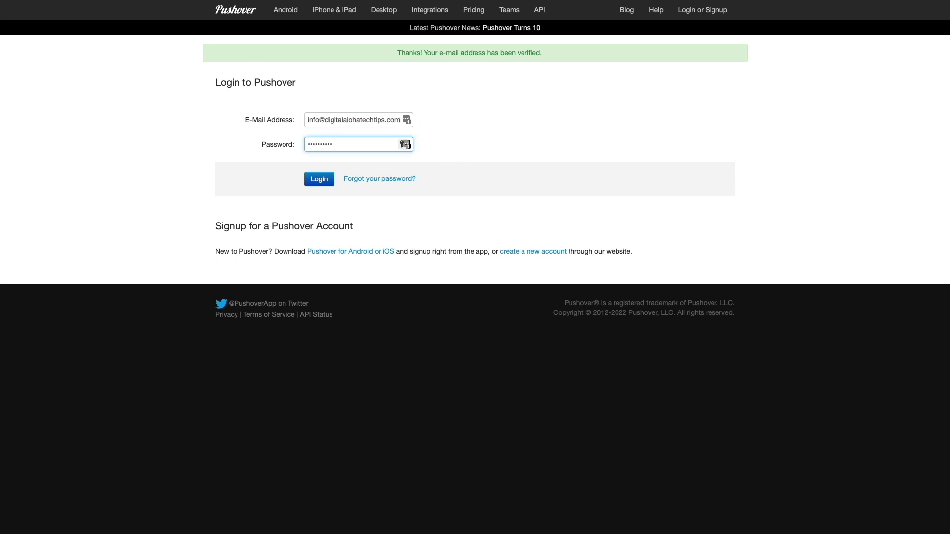
{"action": "key", "text": "Return"}
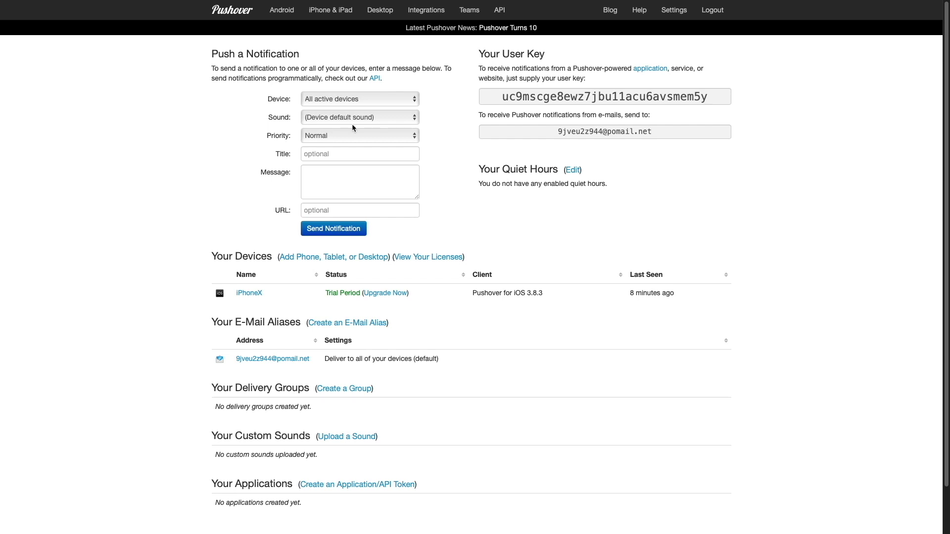
Copy the notification e-mail alias shown under Your User Key.
{"action": "left_click", "coordinate": [584, 132]}
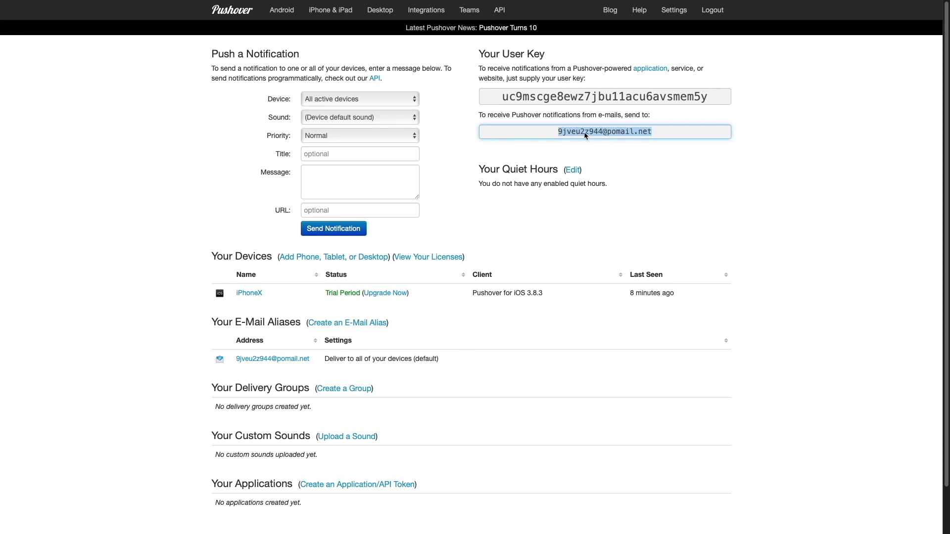
{"action": "right_click", "coordinate": [585, 132]}
{"action": "left_click", "coordinate": [598, 187]}
{"action": "mouse_move", "coordinate": [617, 3]}
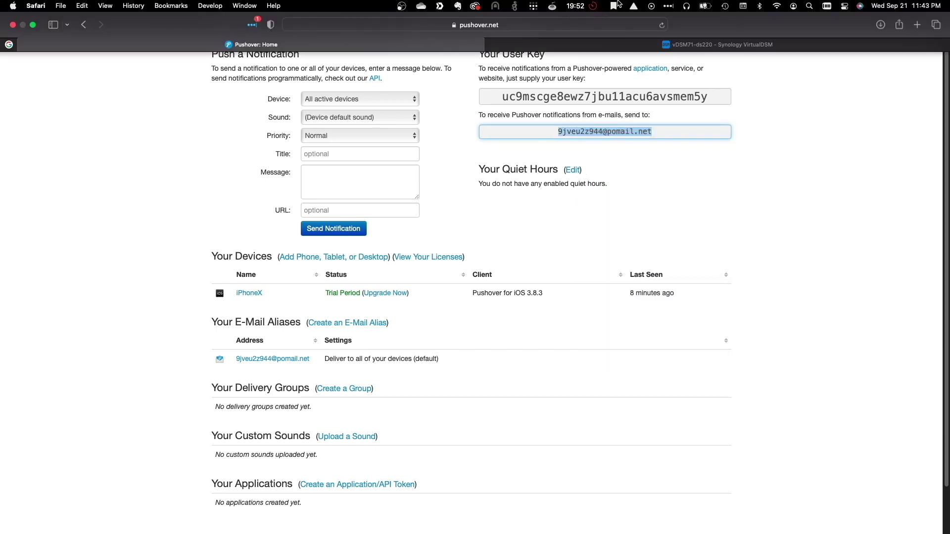
{"action": "left_click", "coordinate": [622, 43]}
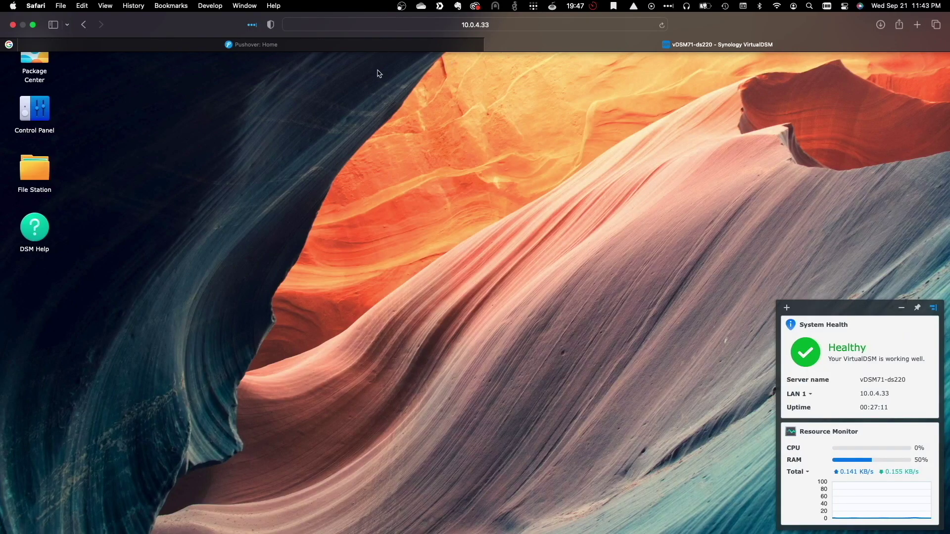
In Control Panel > Notification, enable email notifications with the Pushover alias as recipient.
{"action": "left_click", "coordinate": [49, 117]}
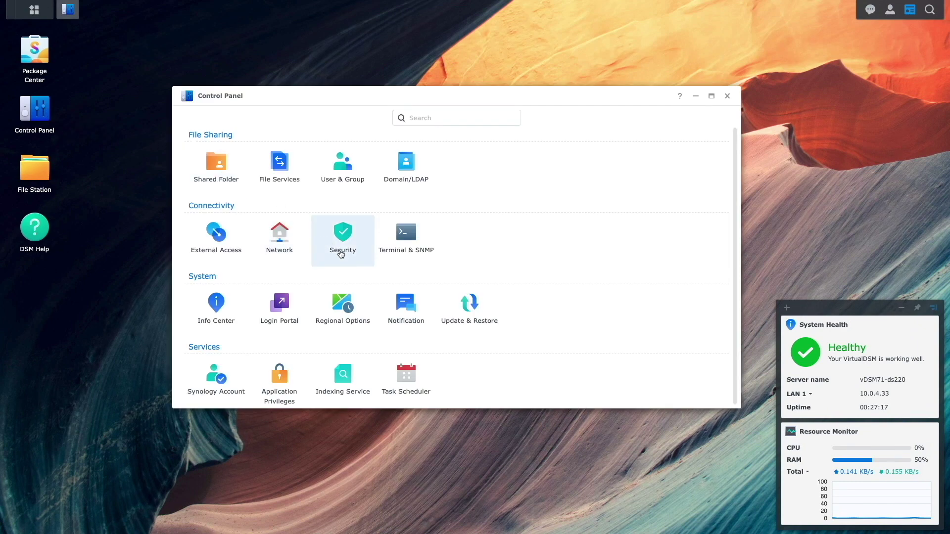
{"action": "left_click", "coordinate": [405, 302]}
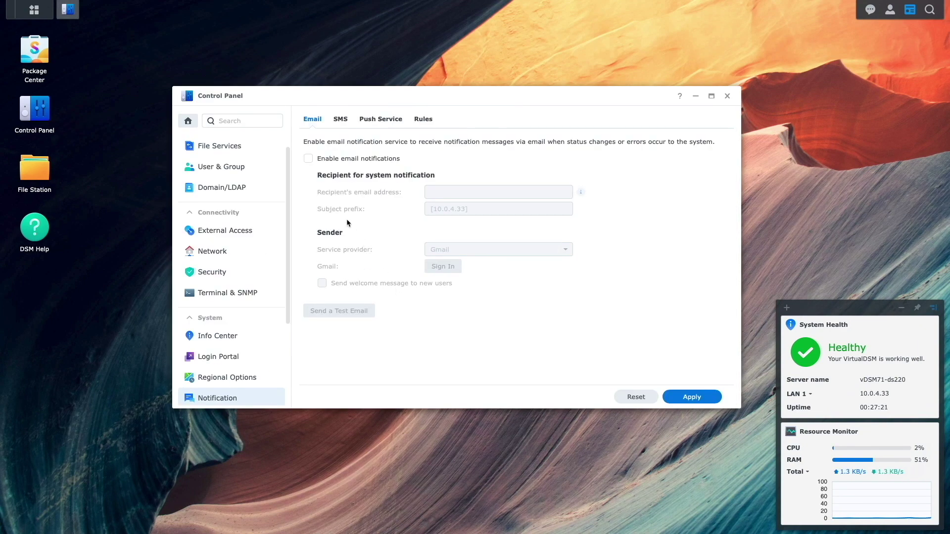
{"action": "left_click", "coordinate": [308, 159]}
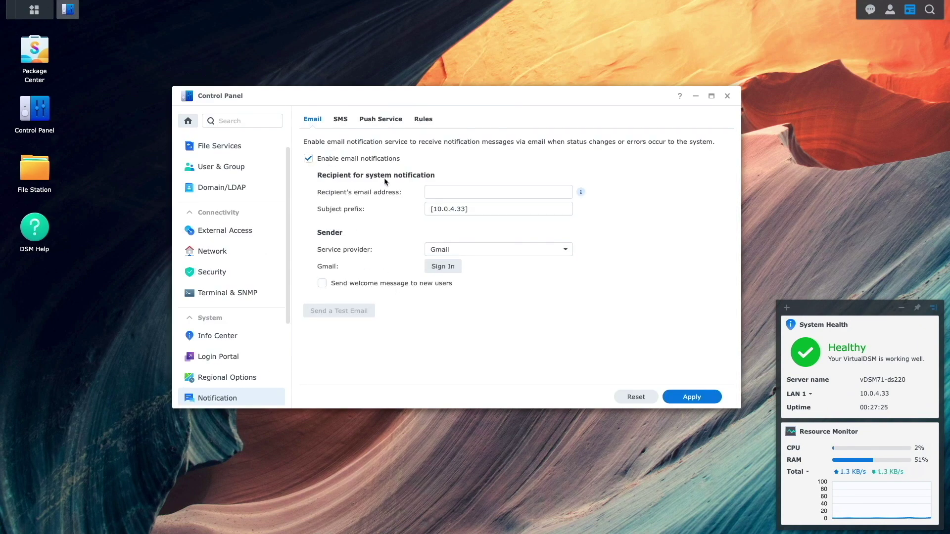
{"action": "right_click", "coordinate": [440, 193]}
{"action": "left_click", "coordinate": [450, 218]}
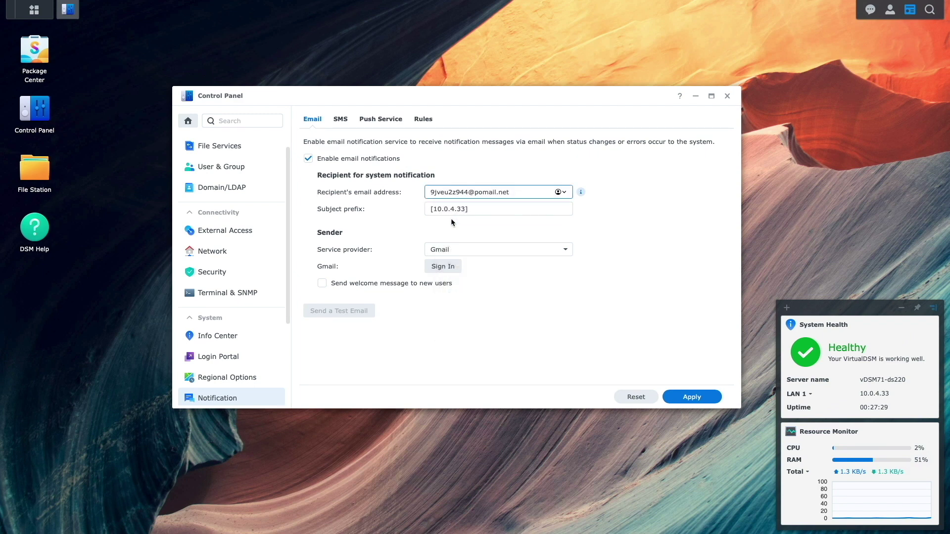
Sign in a Google account as the Gmail sender and allow Synology DSM Notification access.
{"action": "left_click", "coordinate": [442, 267]}
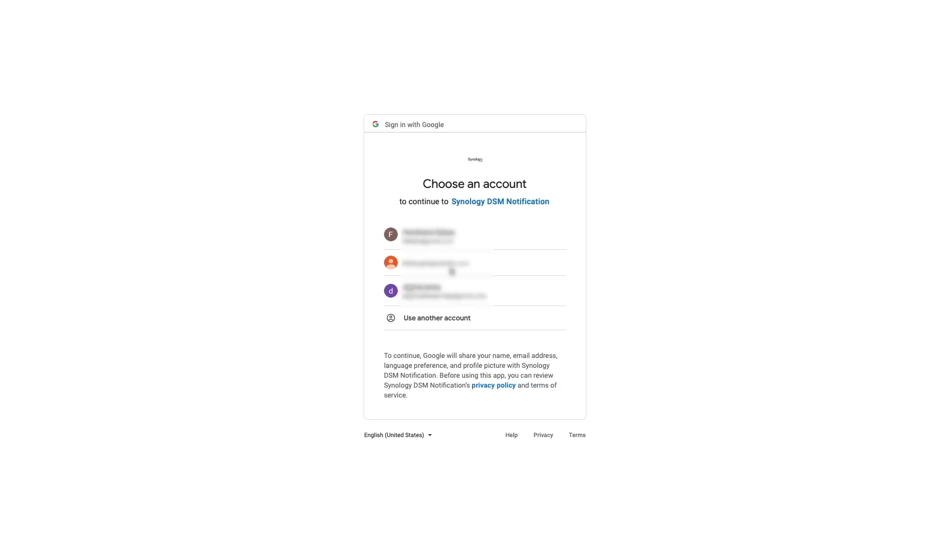
{"action": "left_click", "coordinate": [452, 272]}
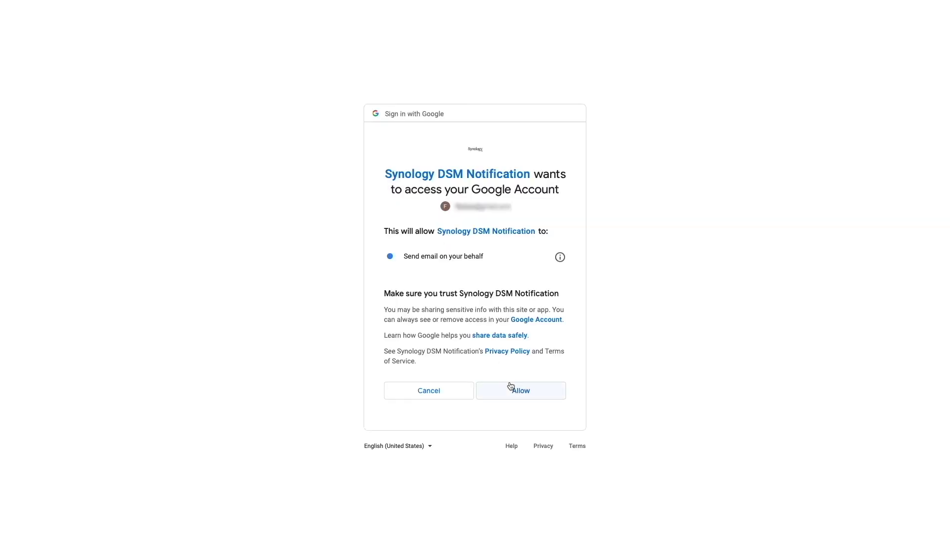
{"action": "left_click", "coordinate": [511, 389]}
{"action": "left_click", "coordinate": [523, 163]}
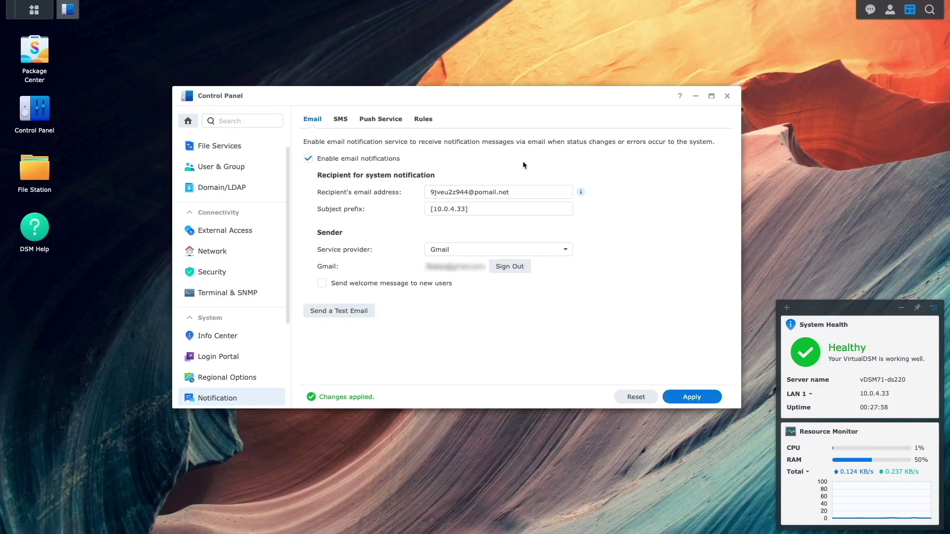
Send a test email to the Pushover alias, then disable email notifications.
{"action": "left_click", "coordinate": [363, 311]}
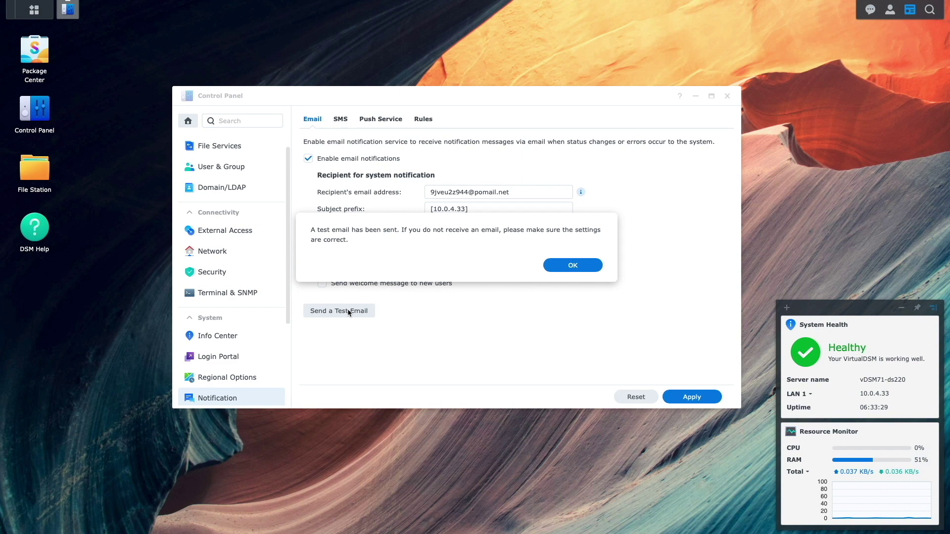
{"action": "left_click", "coordinate": [566, 266]}
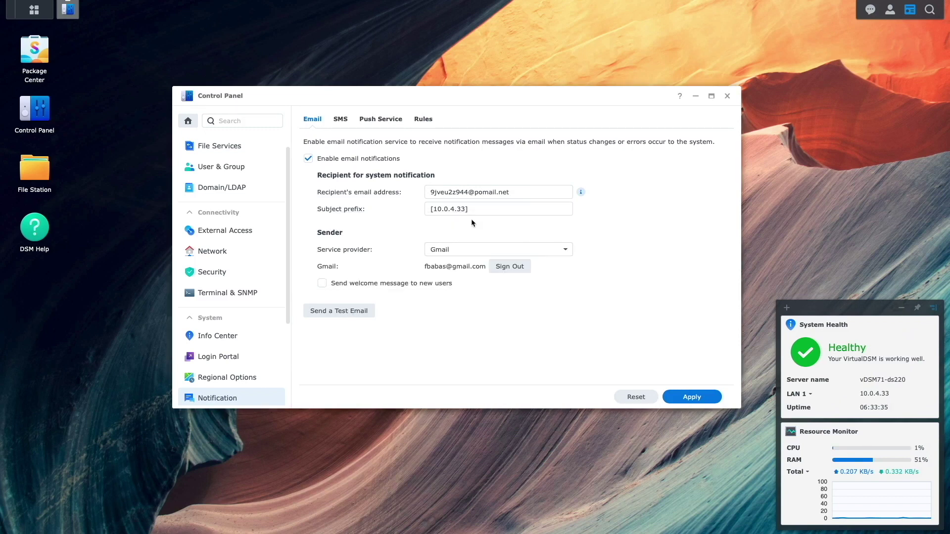
{"action": "left_click", "coordinate": [311, 160]}
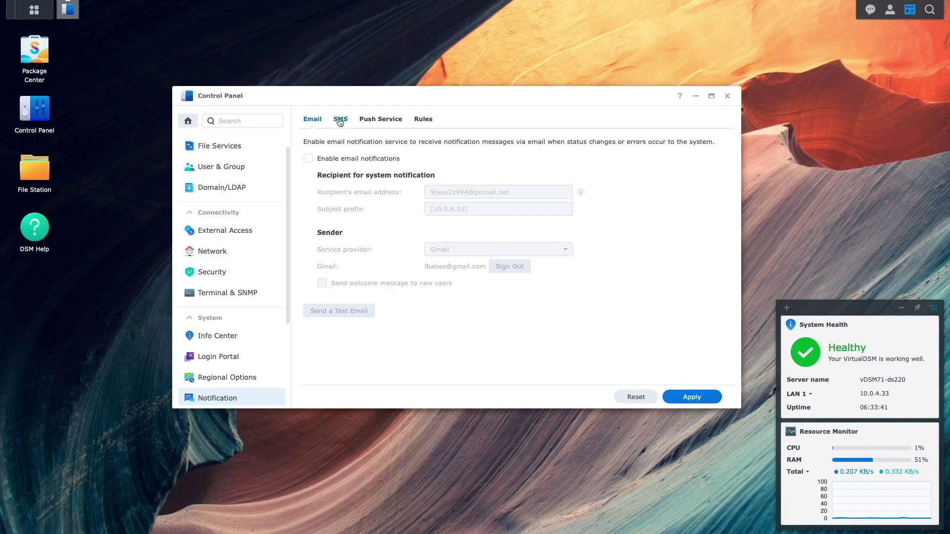
{"action": "left_click", "coordinate": [340, 120]}
Enable SMS notifications and add a custom SMS service provider named Pushover.
{"action": "left_click", "coordinate": [311, 159]}
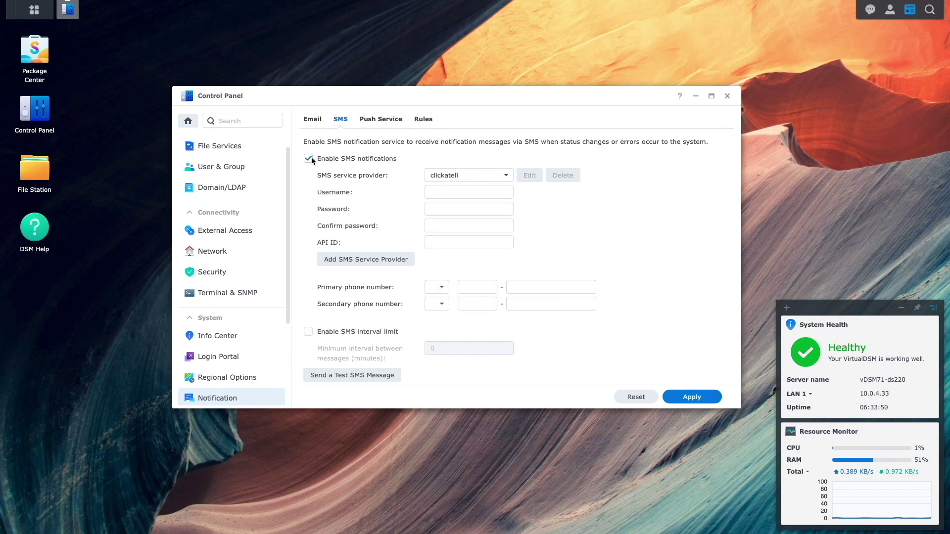
{"action": "left_click", "coordinate": [375, 259]}
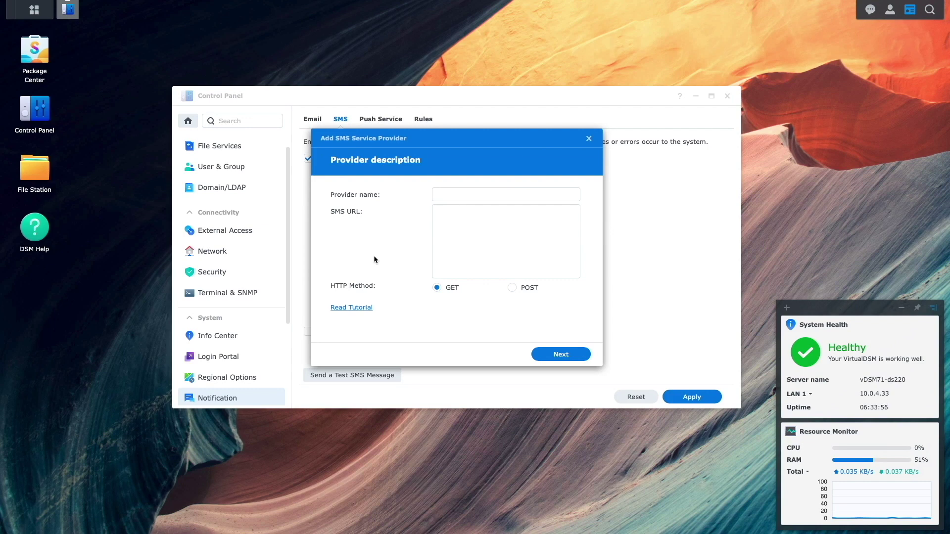
{"action": "key", "text": "Tab"}
{"action": "type", "text": "Pushover"}
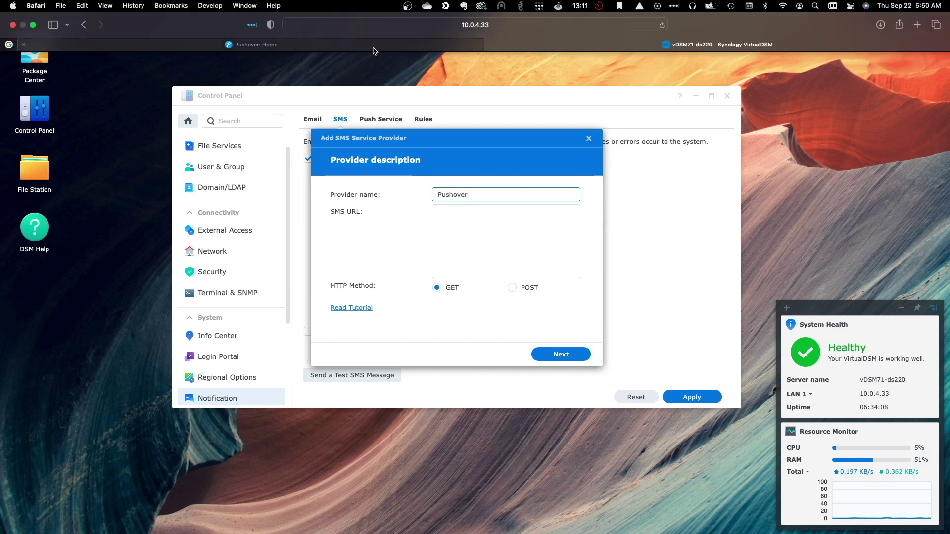
Copy the api.pushover.net/1/messages.json URL from Pushover's API documentation.
{"action": "left_click", "coordinate": [373, 47]}
{"action": "left_click", "coordinate": [374, 79]}
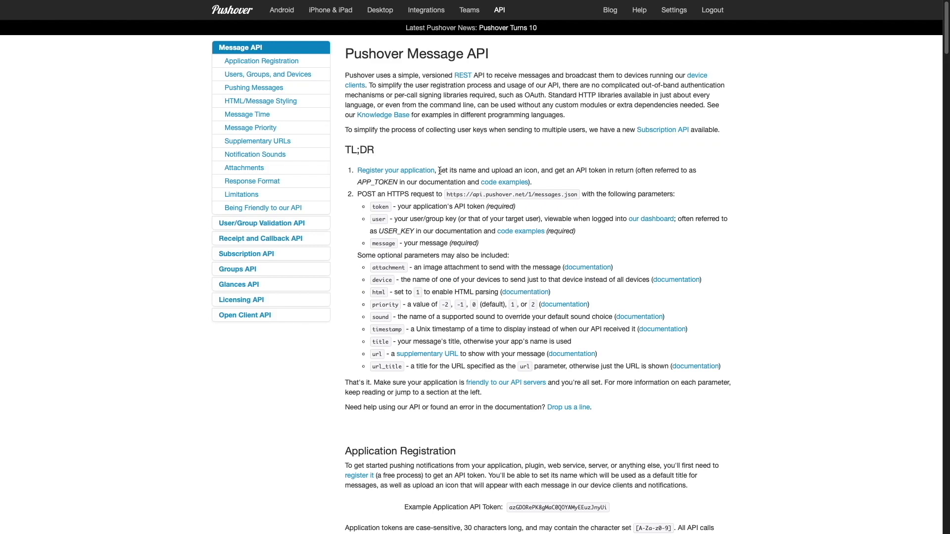
{"action": "left_click_drag", "start_coordinate": [448, 194], "coordinate": [574, 194]}
{"action": "right_click", "coordinate": [573, 194]}
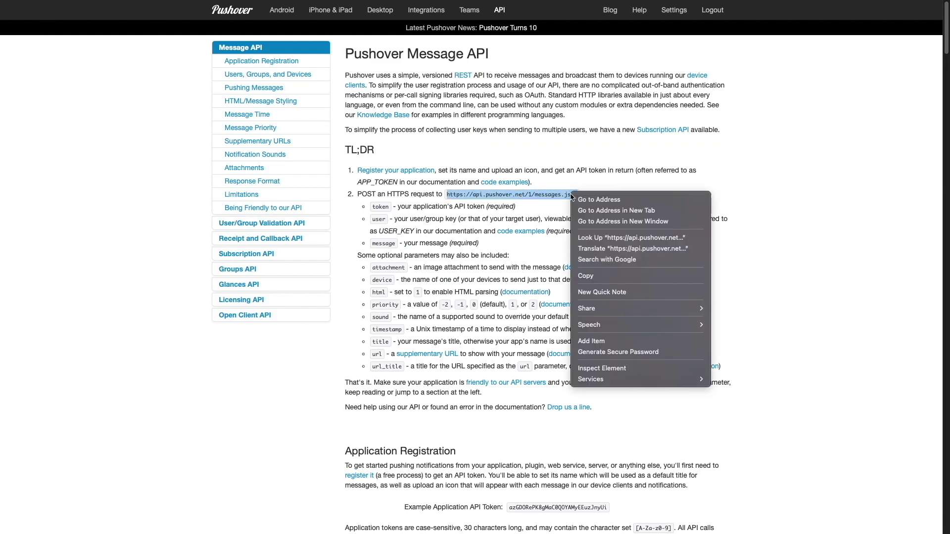
{"action": "left_click", "coordinate": [586, 275]}
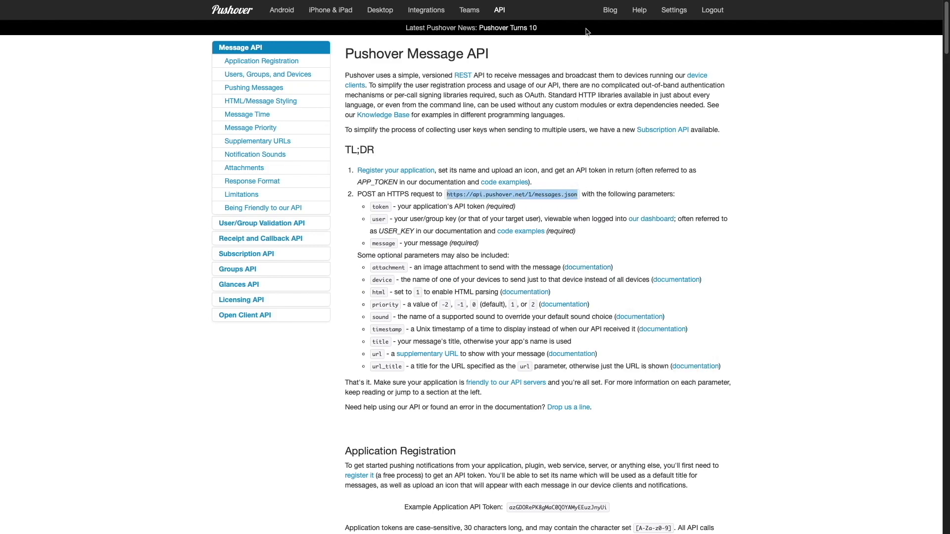
Paste the messages.json URL as the SMS URL, choose POST, and skip the empty request headers.
{"action": "mouse_move", "coordinate": [590, 10]}
{"action": "left_click", "coordinate": [591, 45]}
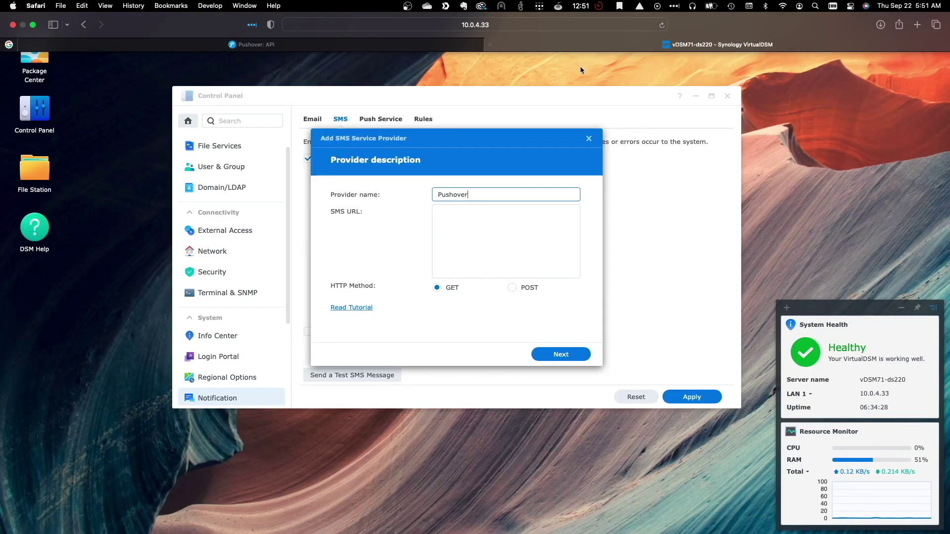
{"action": "left_click", "coordinate": [462, 214]}
{"action": "right_click", "coordinate": [462, 215]}
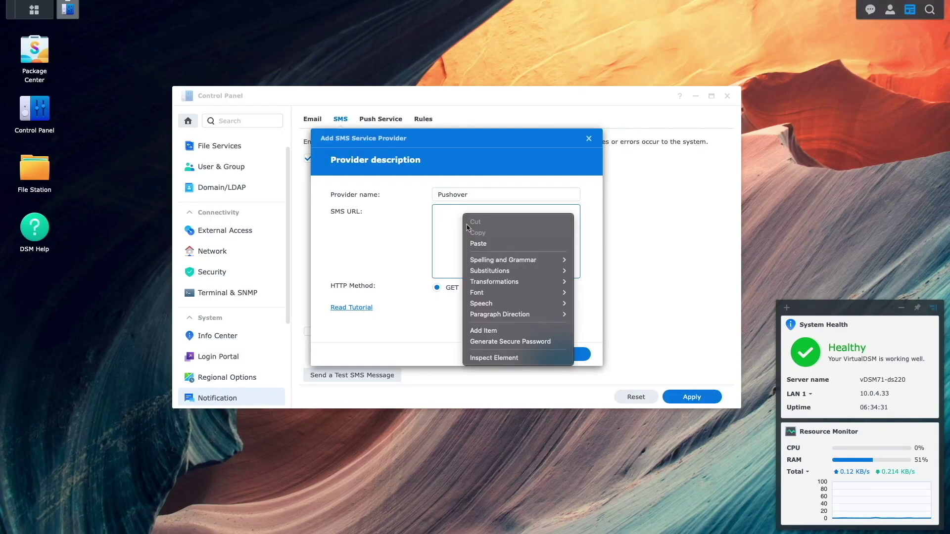
{"action": "left_click", "coordinate": [474, 244]}
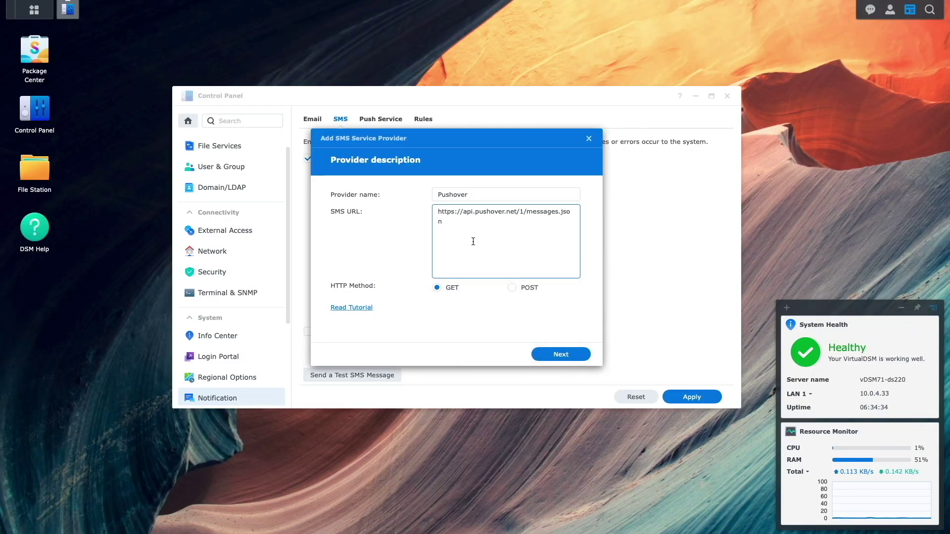
{"action": "left_click", "coordinate": [511, 289]}
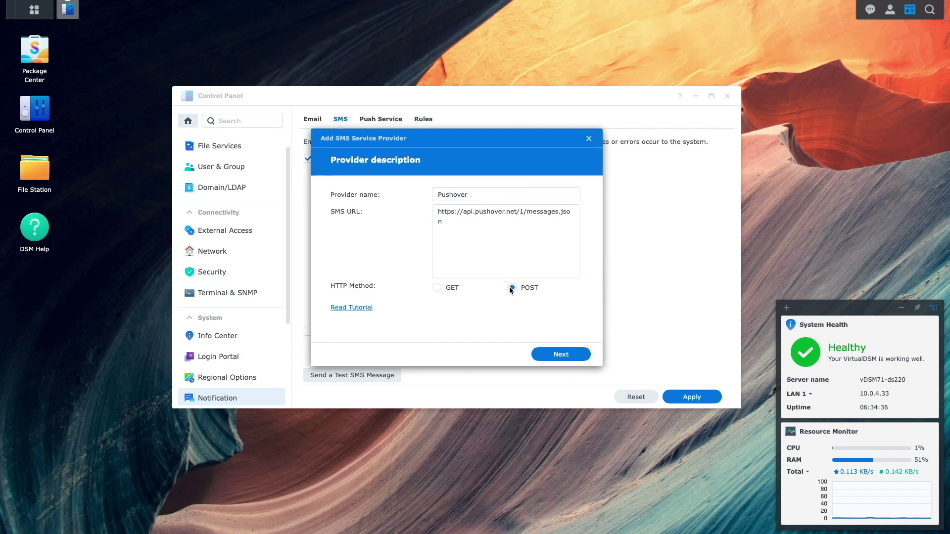
{"action": "left_click", "coordinate": [558, 356]}
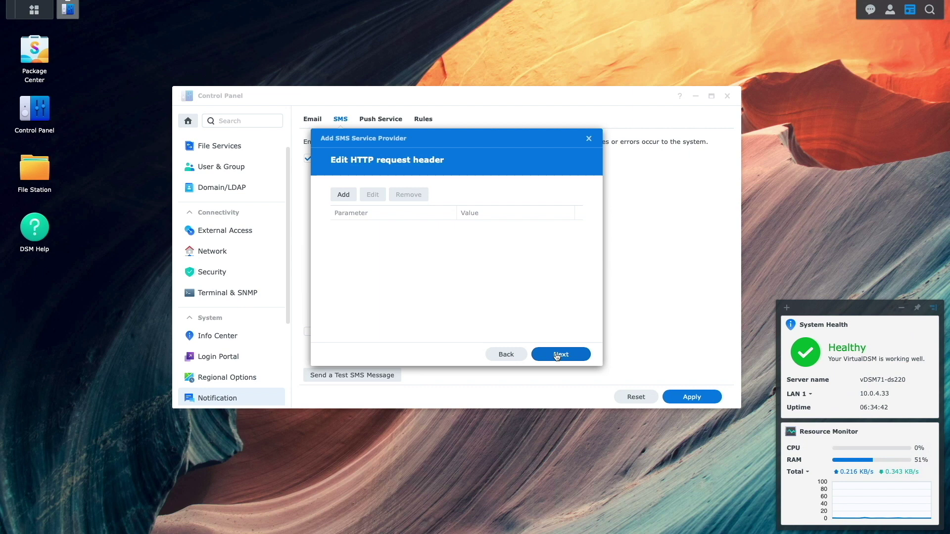
{"action": "left_click", "coordinate": [558, 355]}
Add body parameters user, token, phone, and message with value 'hello world'.
{"action": "left_click", "coordinate": [341, 195]}
{"action": "type", "text": "user"}
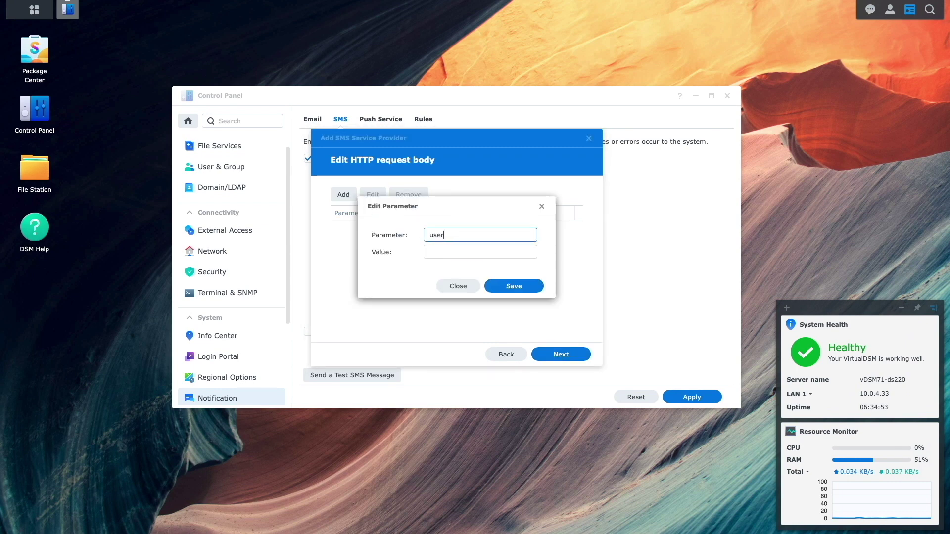
{"action": "left_click", "coordinate": [514, 287]}
{"action": "type", "text": "token"}
{"action": "left_click", "coordinate": [512, 286]}
{"action": "type", "text": "phone"}
{"action": "left_click", "coordinate": [513, 286]}
{"action": "type", "text": "message"}
{"action": "key", "text": "Tab"}
{"action": "type", "text": "hello world"}
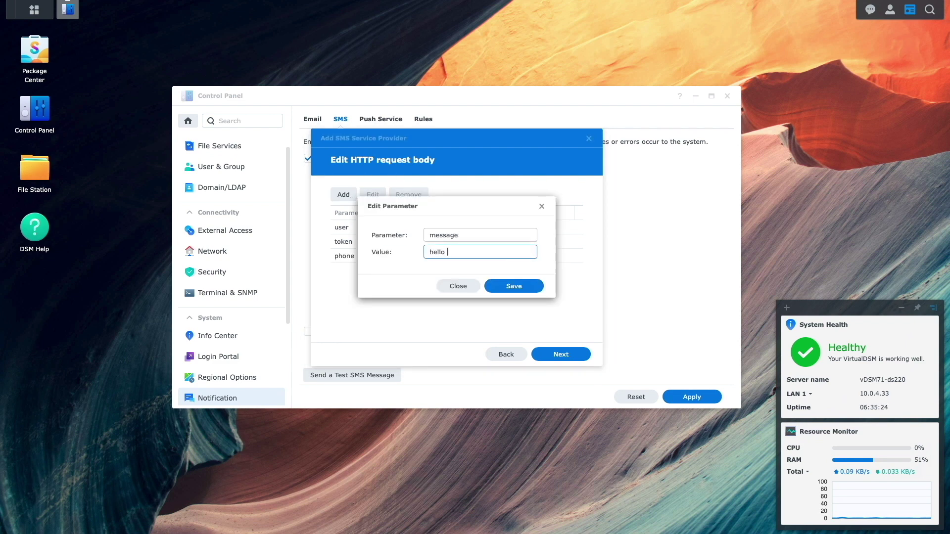
{"action": "left_click", "coordinate": [514, 287]}
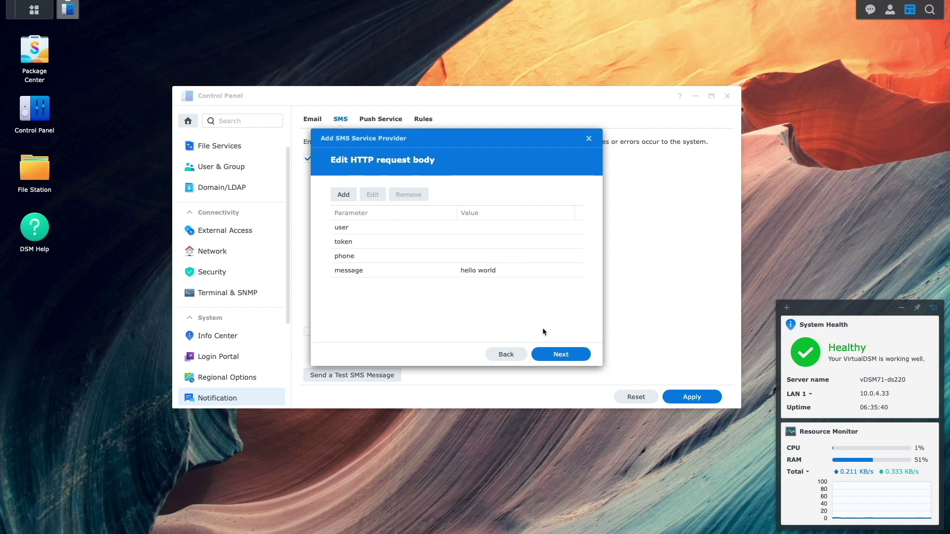
{"action": "left_click", "coordinate": [553, 352]}
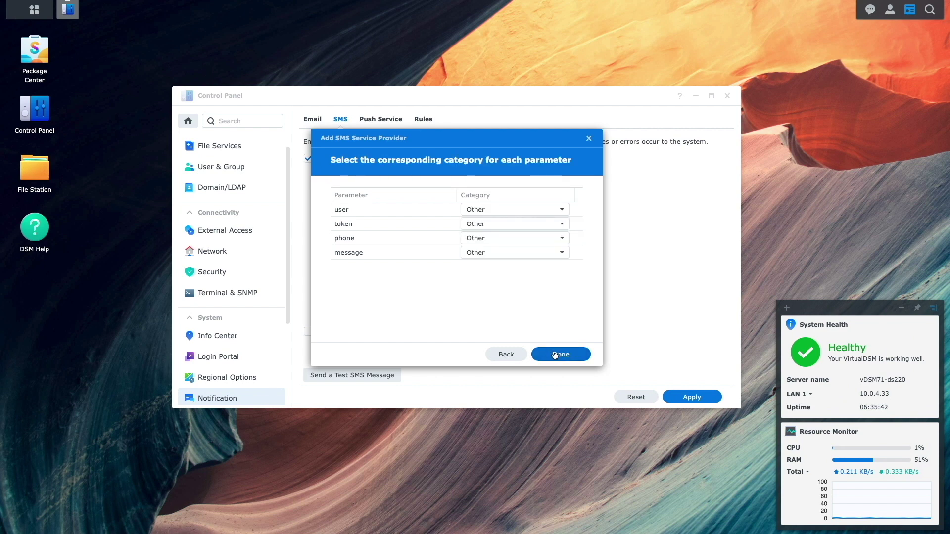
Categorise user, token, phone, message as Username, Password, Phone number, Message content and finish.
{"action": "left_click", "coordinate": [496, 212]}
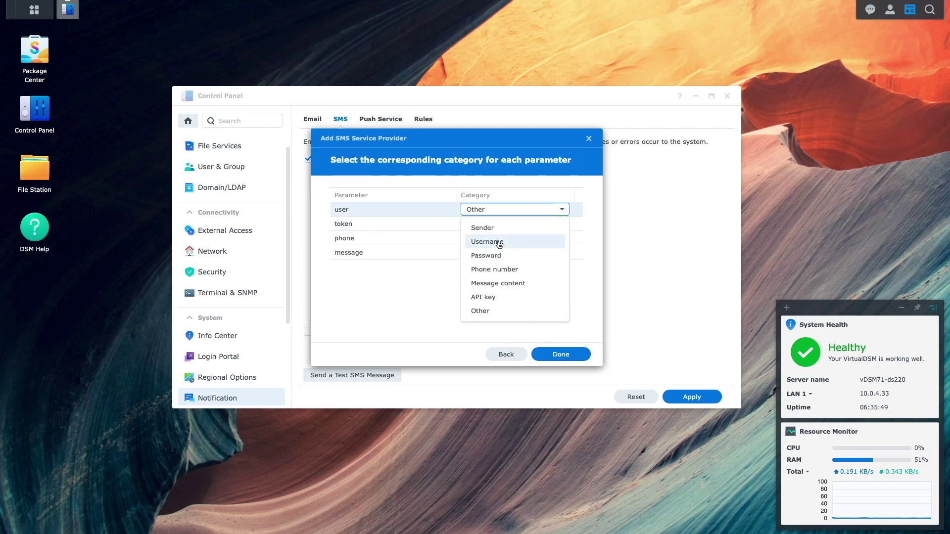
{"action": "left_click", "coordinate": [498, 241]}
{"action": "left_click", "coordinate": [494, 226]}
{"action": "left_click", "coordinate": [490, 299]}
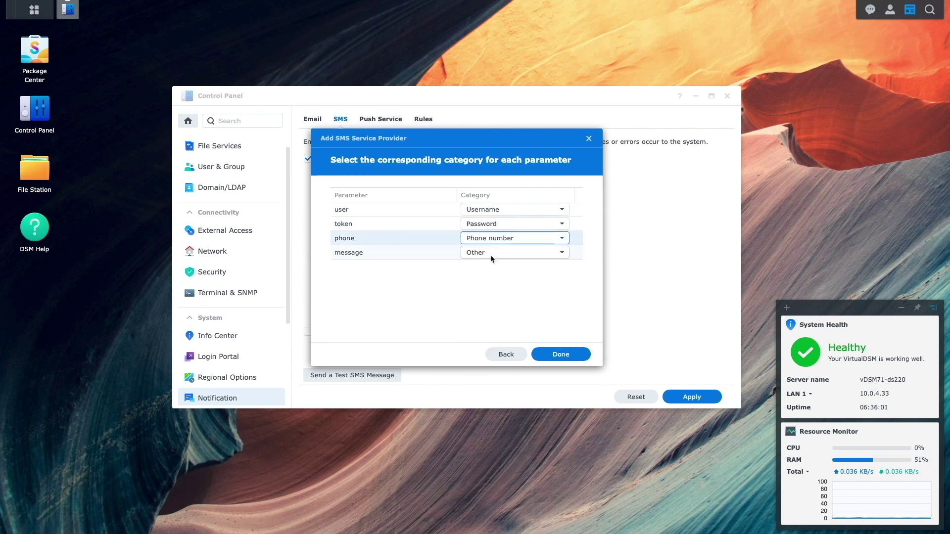
{"action": "left_click", "coordinate": [491, 253]}
{"action": "left_click", "coordinate": [507, 325]}
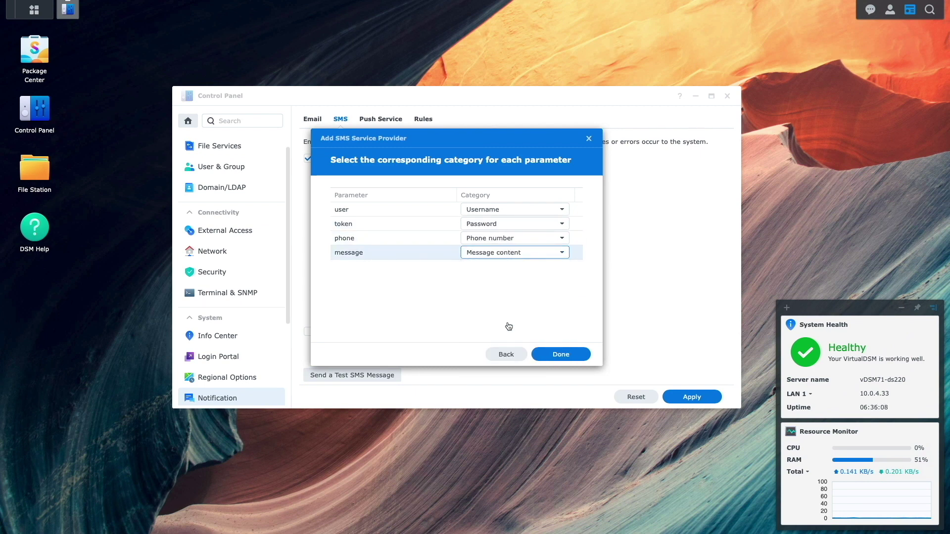
{"action": "left_click", "coordinate": [552, 354]}
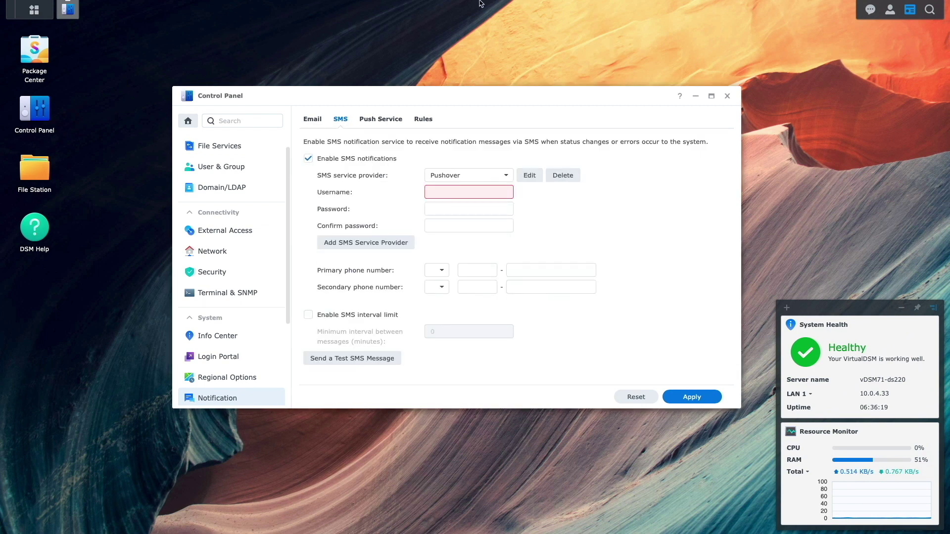
Create a Pushover application named vDS220+, accepting the terms.
{"action": "left_click", "coordinate": [410, 46]}
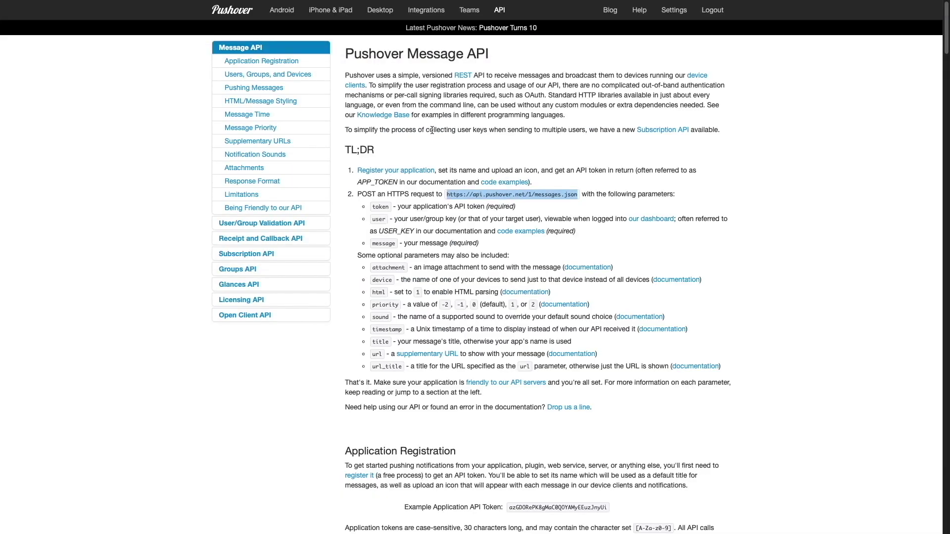
{"action": "left_click", "coordinate": [242, 11]}
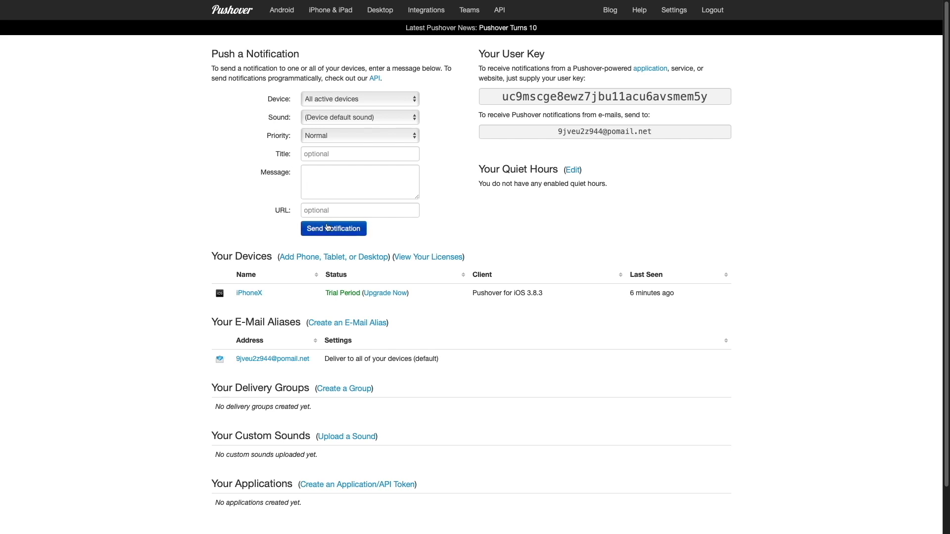
{"action": "left_click", "coordinate": [392, 486]}
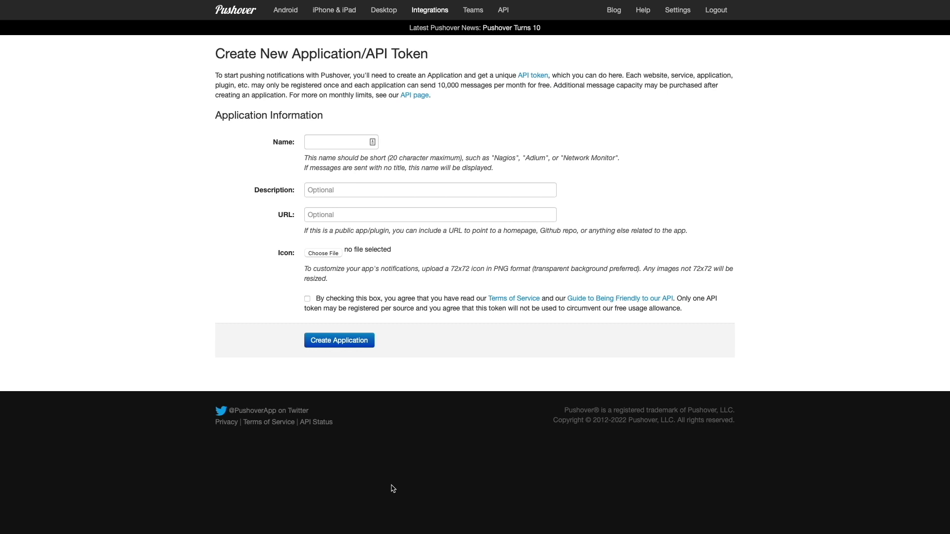
{"action": "left_click", "coordinate": [312, 143]}
{"action": "type", "text": "vDS220+"}
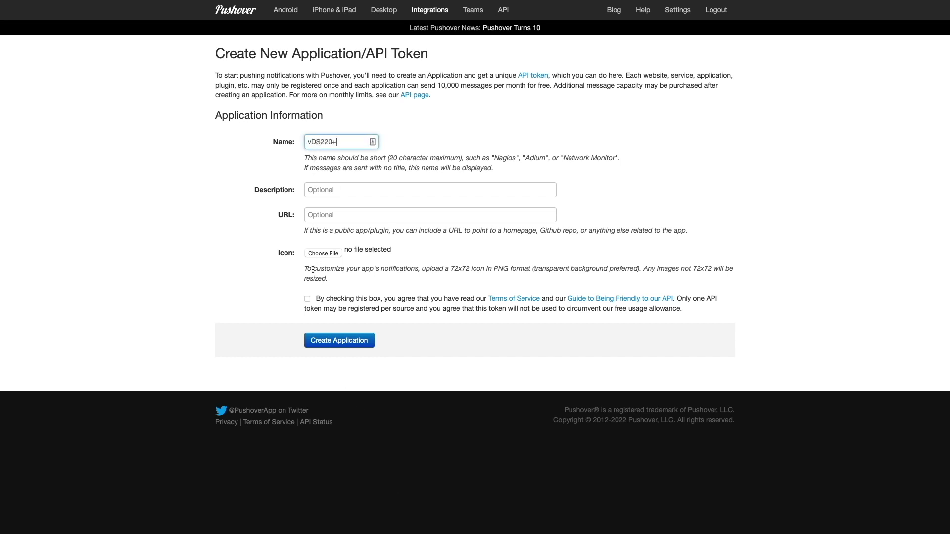
{"action": "left_click", "coordinate": [307, 299]}
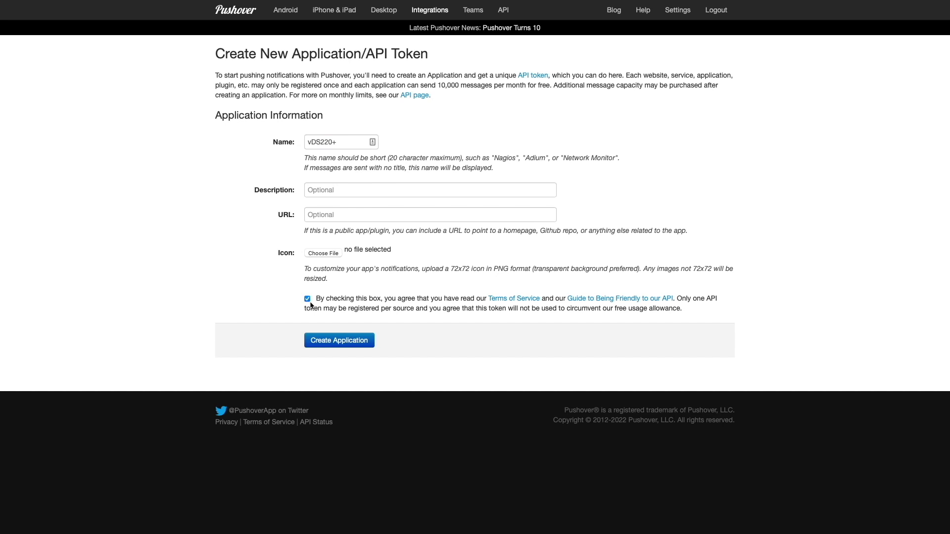
{"action": "left_click", "coordinate": [336, 341]}
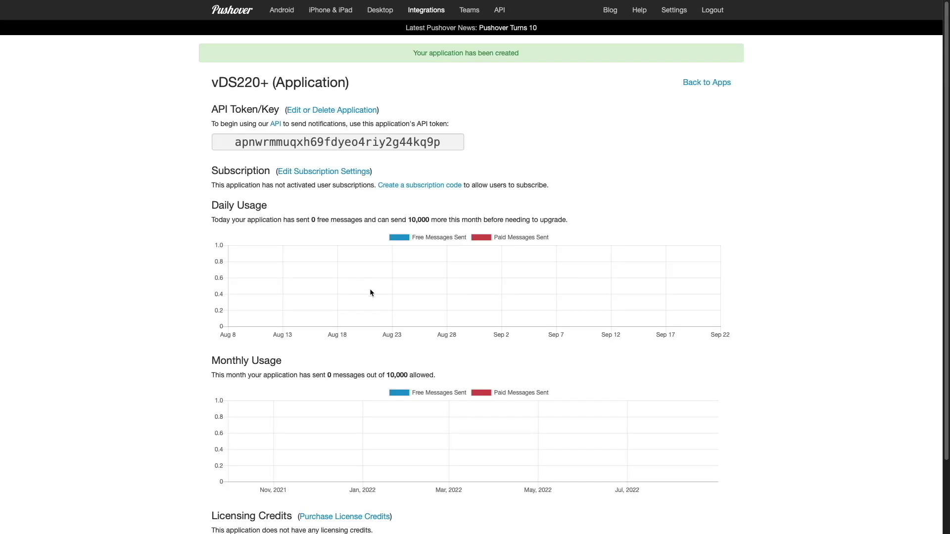
Copy the newly issued vDS220+ API token.
{"action": "left_click", "coordinate": [330, 142]}
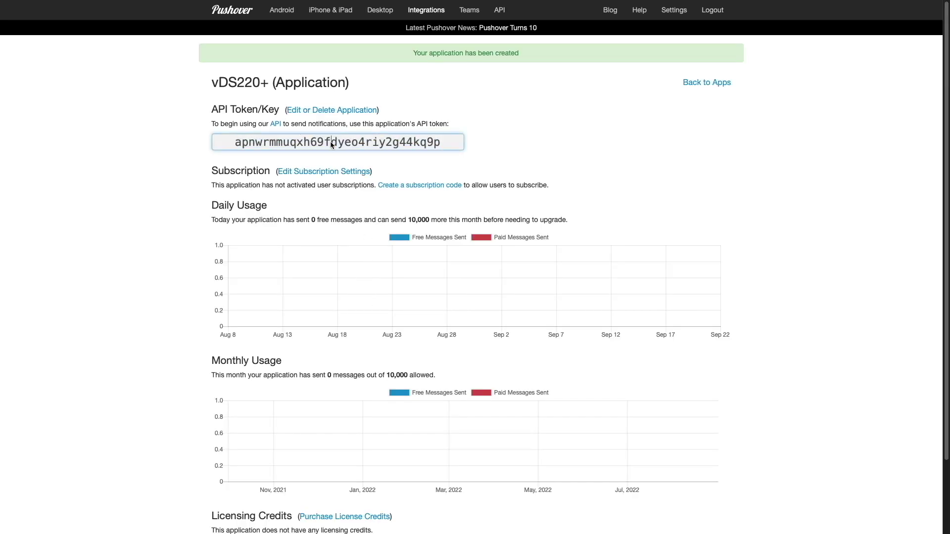
{"action": "right_click", "coordinate": [330, 142]}
{"action": "left_click", "coordinate": [358, 241]}
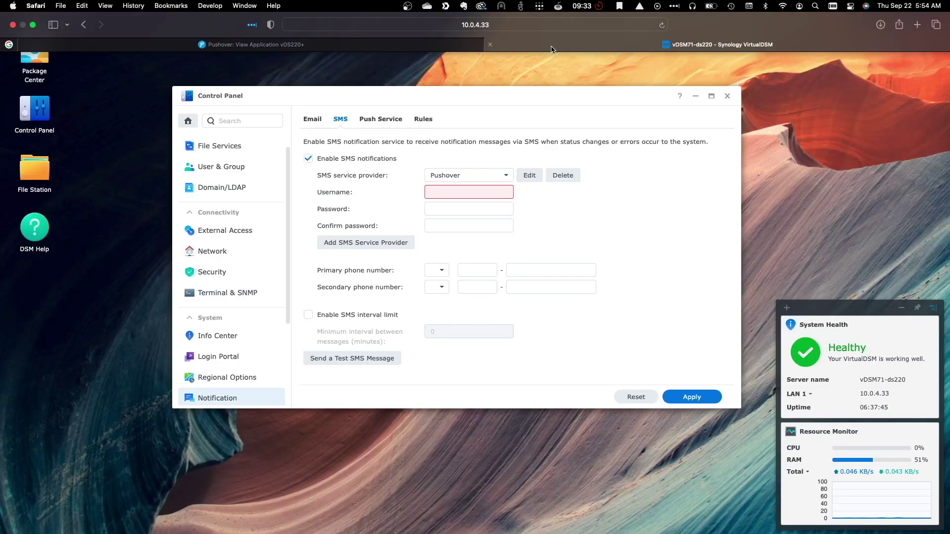
Paste the Pushover API token into both the Password and Confirm password fields.
{"action": "left_click", "coordinate": [482, 209]}
{"action": "key", "text": "super+v"}
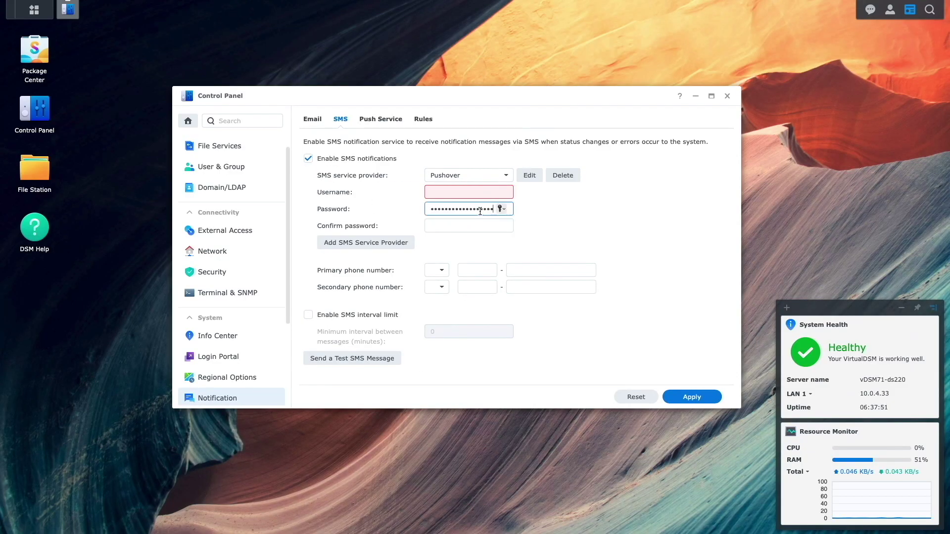
{"action": "left_click", "coordinate": [479, 226]}
{"action": "key", "text": "super+v"}
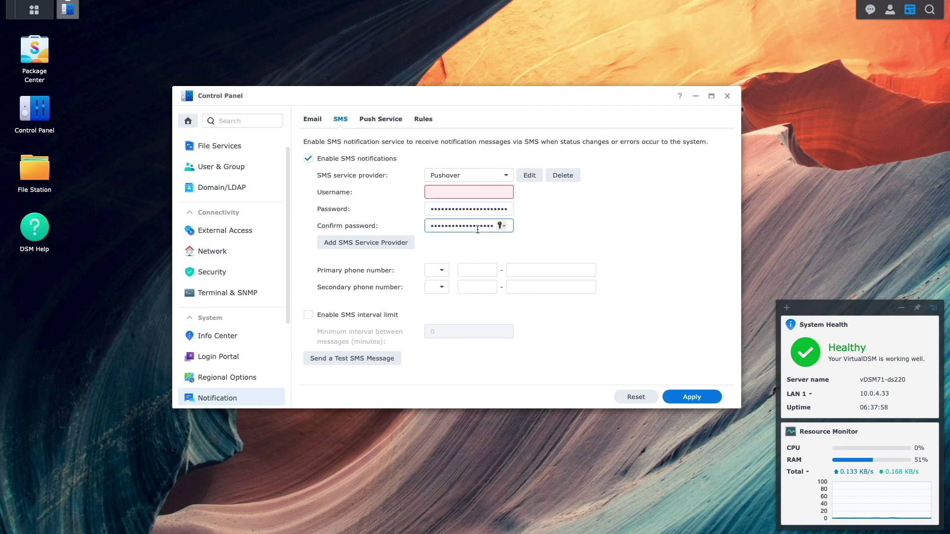
{"action": "left_click", "coordinate": [431, 46]}
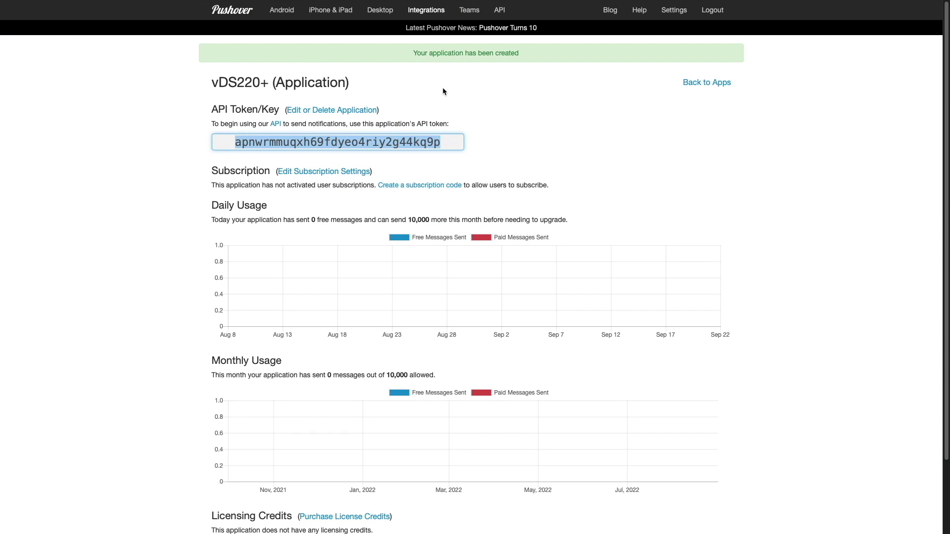
Copy the Pushover account's user key and paste it into the DSM SMS Username field.
{"action": "left_click", "coordinate": [242, 11]}
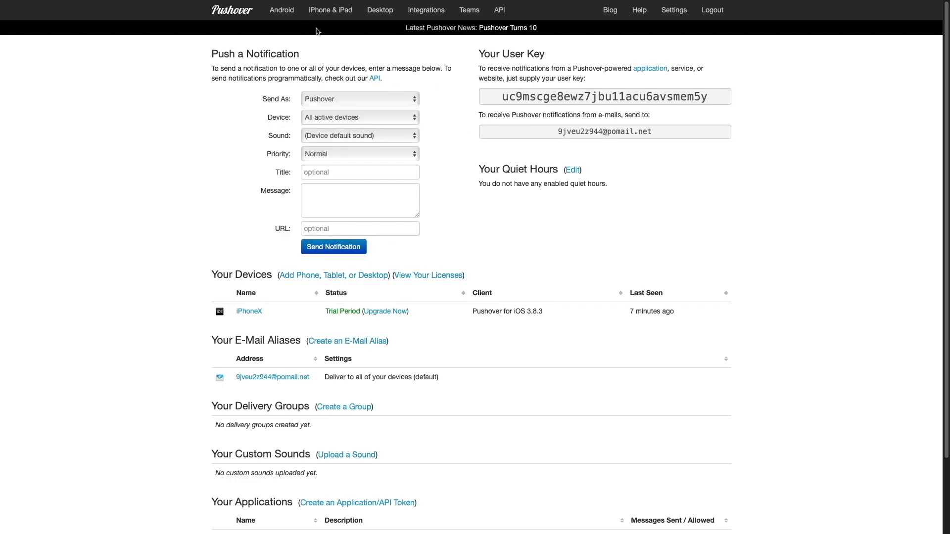
{"action": "double_click", "coordinate": [608, 99]}
{"action": "right_click", "coordinate": [609, 100]}
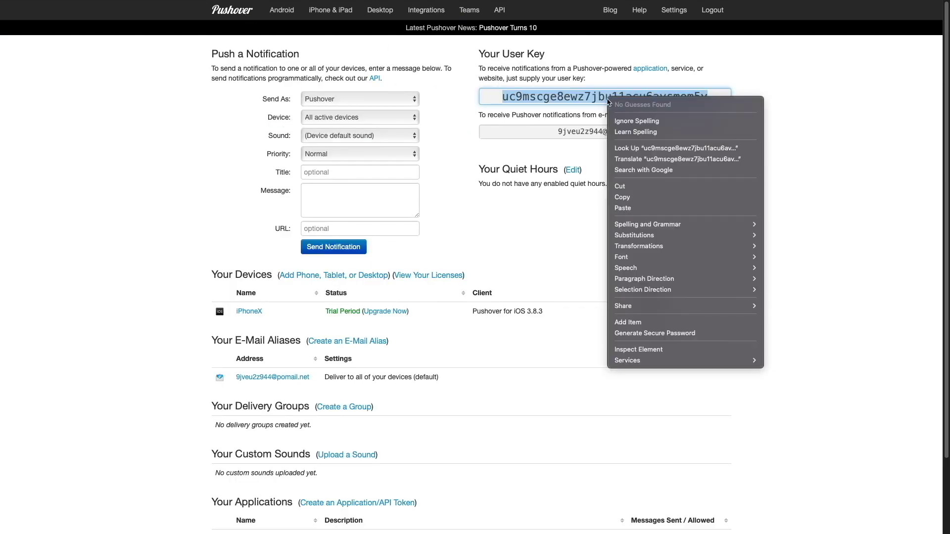
{"action": "left_click", "coordinate": [627, 192]}
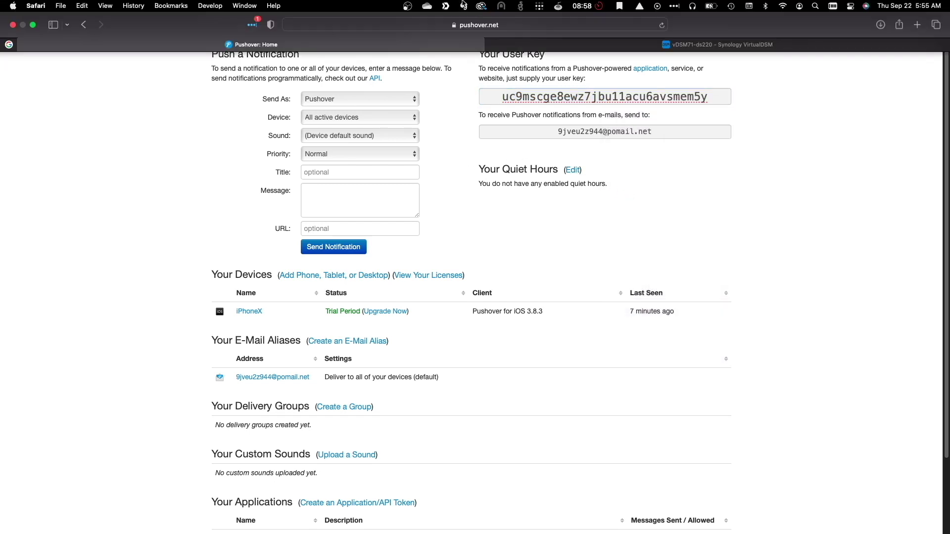
{"action": "left_click", "coordinate": [718, 44]}
{"action": "left_click", "coordinate": [493, 191]}
{"action": "key", "text": "super+v"}
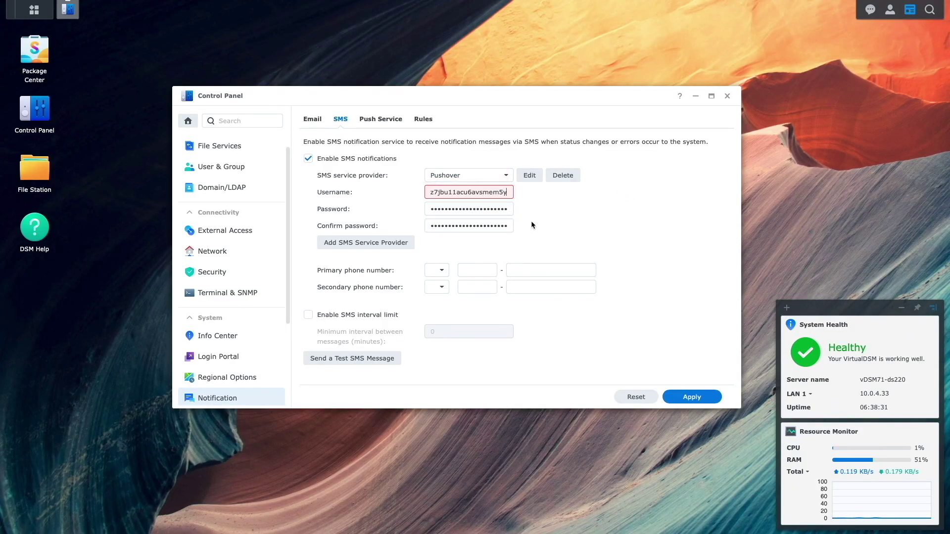
Enter the primary phone number's country code, area code and number, apply, and send a test SMS.
{"action": "left_click", "coordinate": [444, 270]}
{"action": "type", "text": "+"}
{"action": "left_click", "coordinate": [469, 268]}
{"action": "type", "text": "111"}
{"action": "key", "text": "Tab"}
{"action": "type", "text": "2222222"}
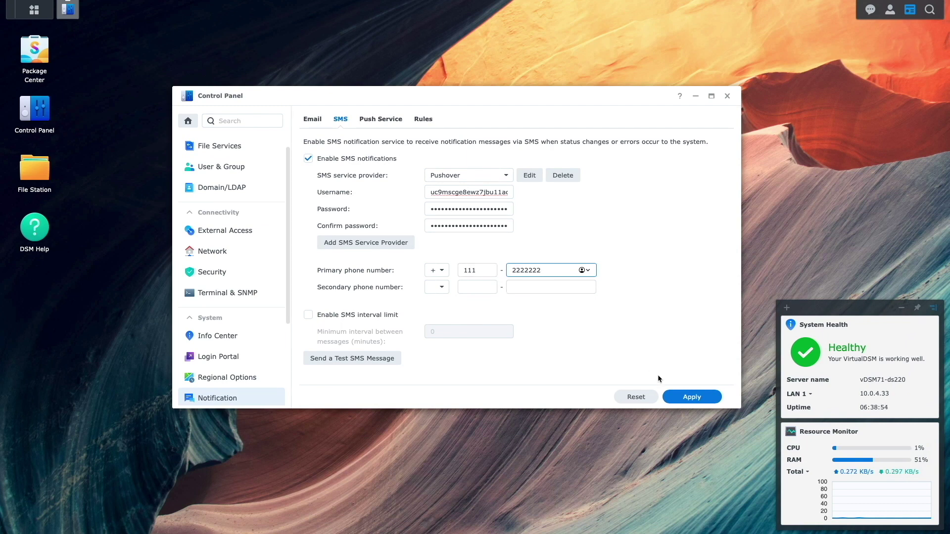
{"action": "left_click", "coordinate": [687, 403]}
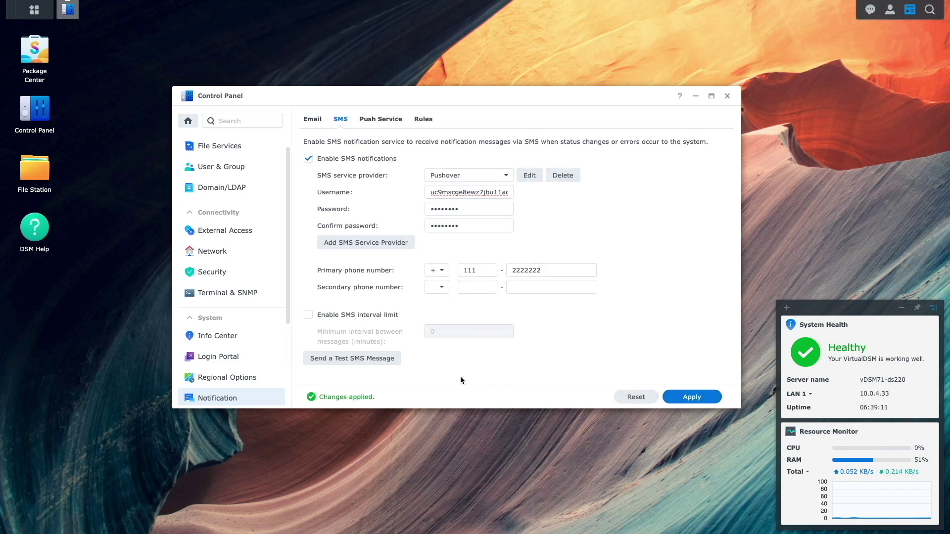
{"action": "left_click", "coordinate": [374, 361]}
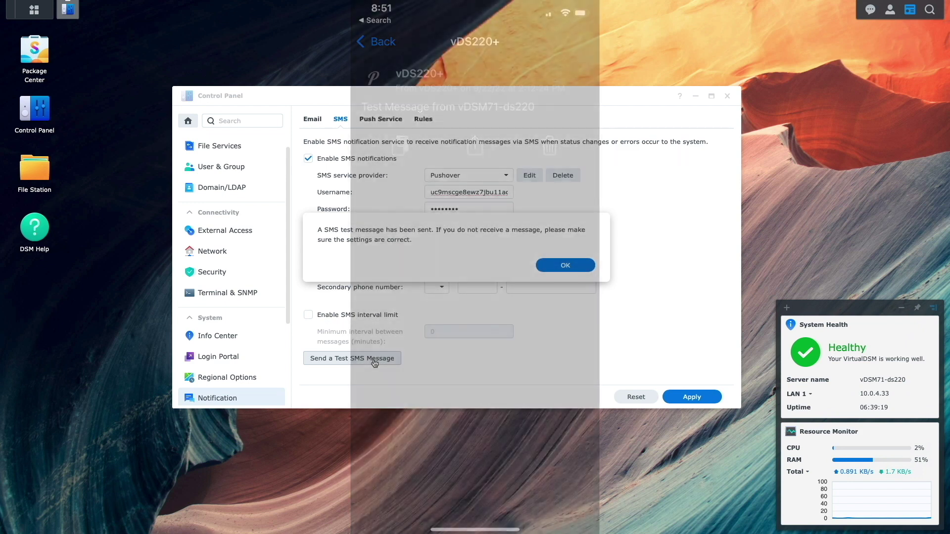
Dismiss the test confirmation and expand Log Center, Package Center and Security Advisor under Rules.
{"action": "left_click", "coordinate": [555, 264]}
{"action": "left_click", "coordinate": [425, 120]}
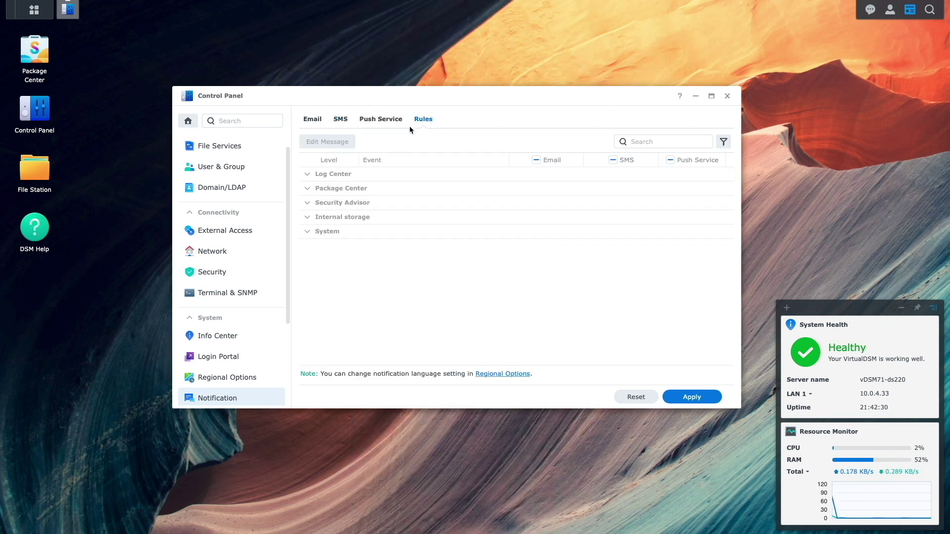
{"action": "left_click", "coordinate": [307, 174]}
{"action": "left_click", "coordinate": [309, 203]}
{"action": "left_click", "coordinate": [308, 261]}
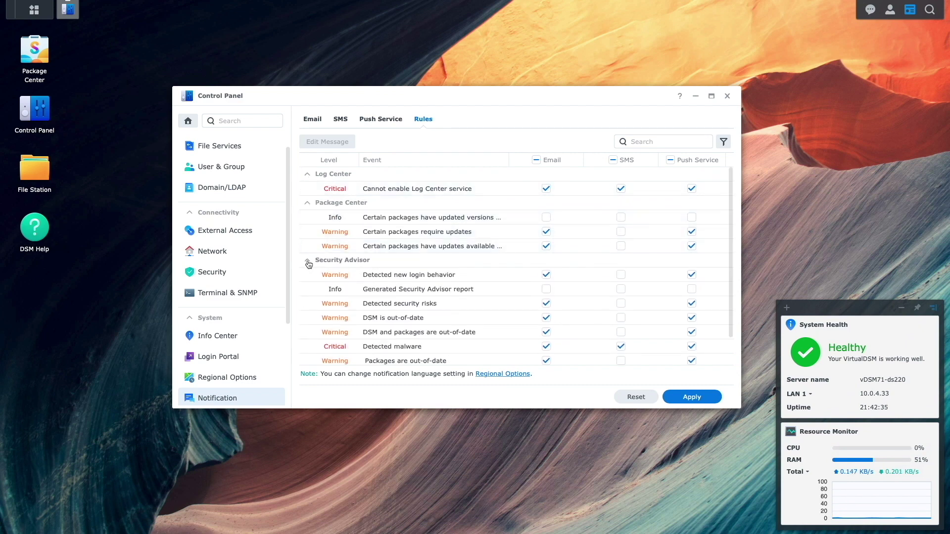